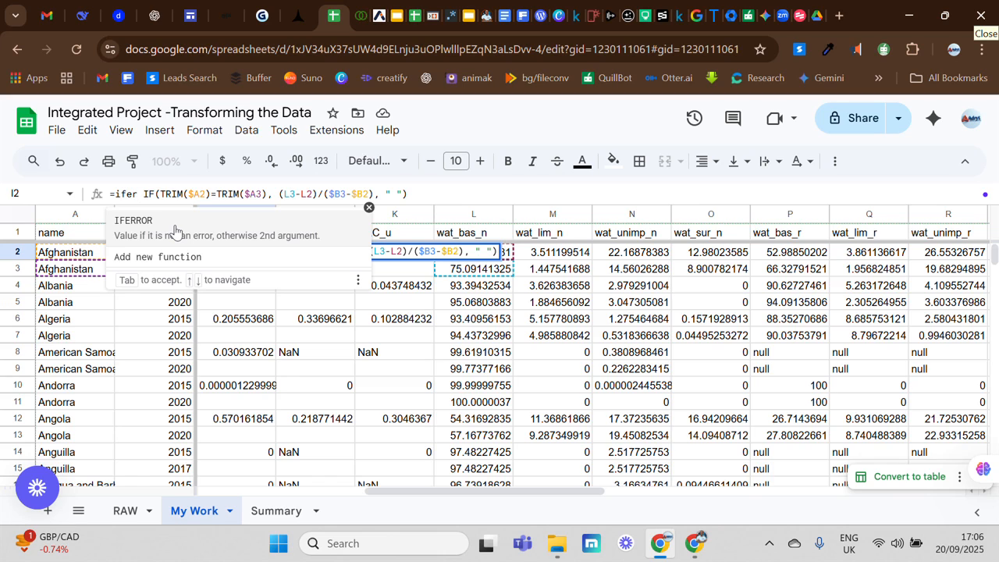
Wrap the I2 rate-of-change formula in IFERROR so errors return "null".
{"action": "key", "text": "Tab"}
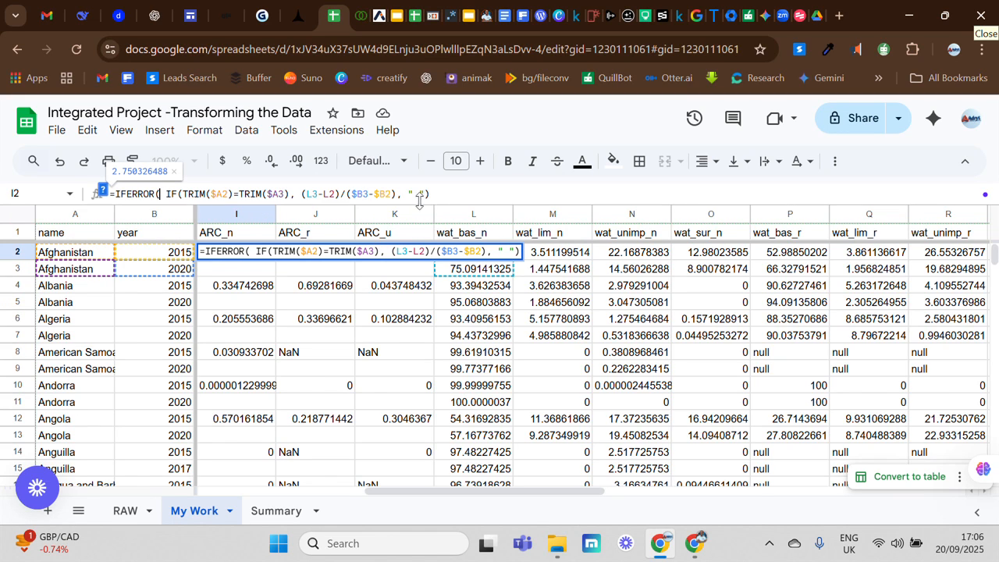
{"action": "key", "text": "End"}
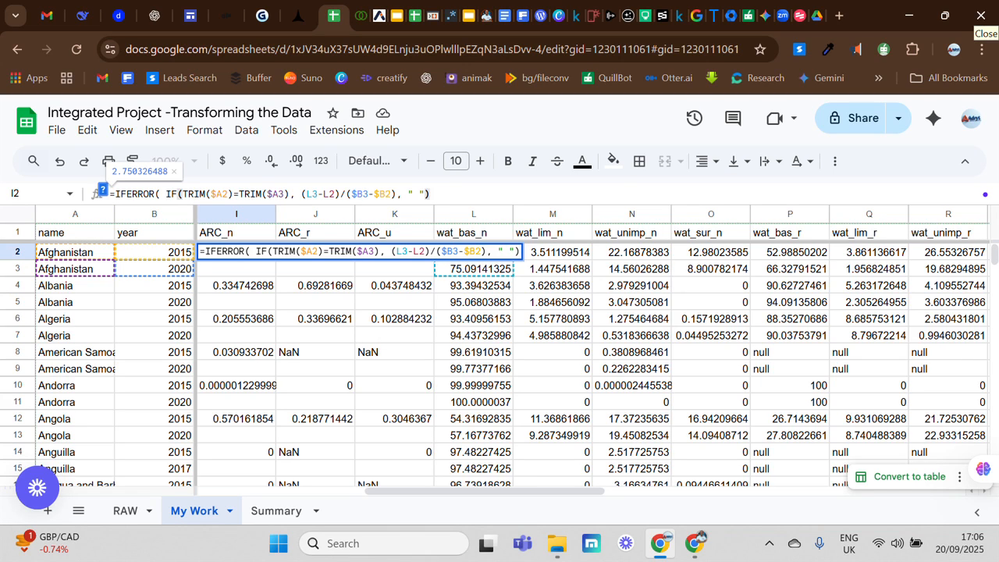
{"action": "type", "text": ","}
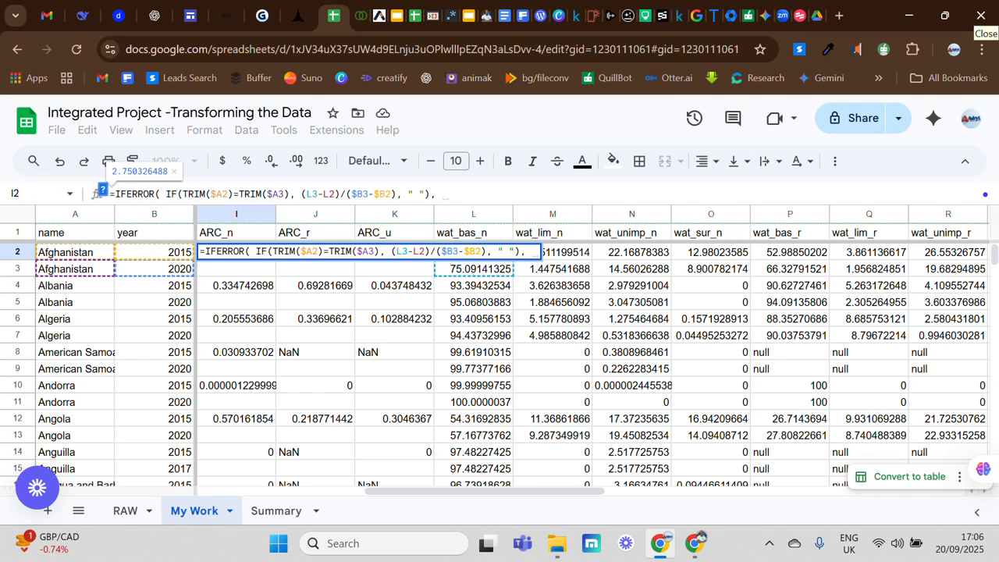
{"action": "type", "text": " \""}
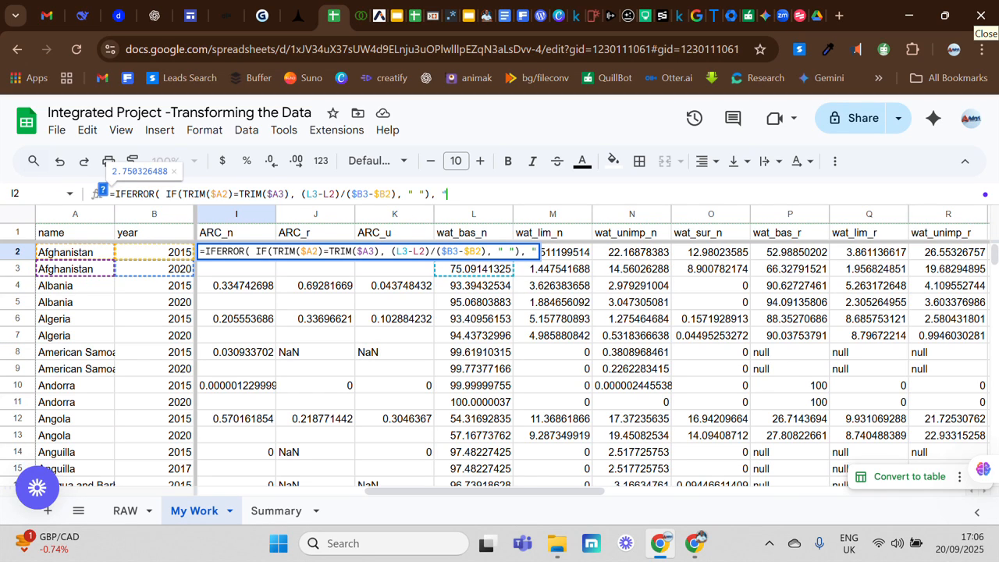
{"action": "type", "text": "null"}
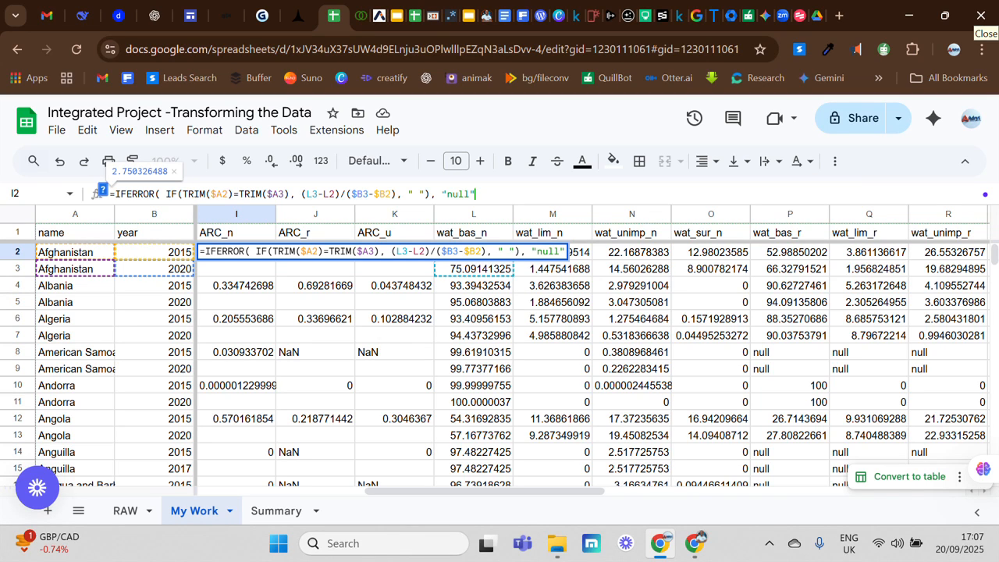
{"action": "key", "text": "Return"}
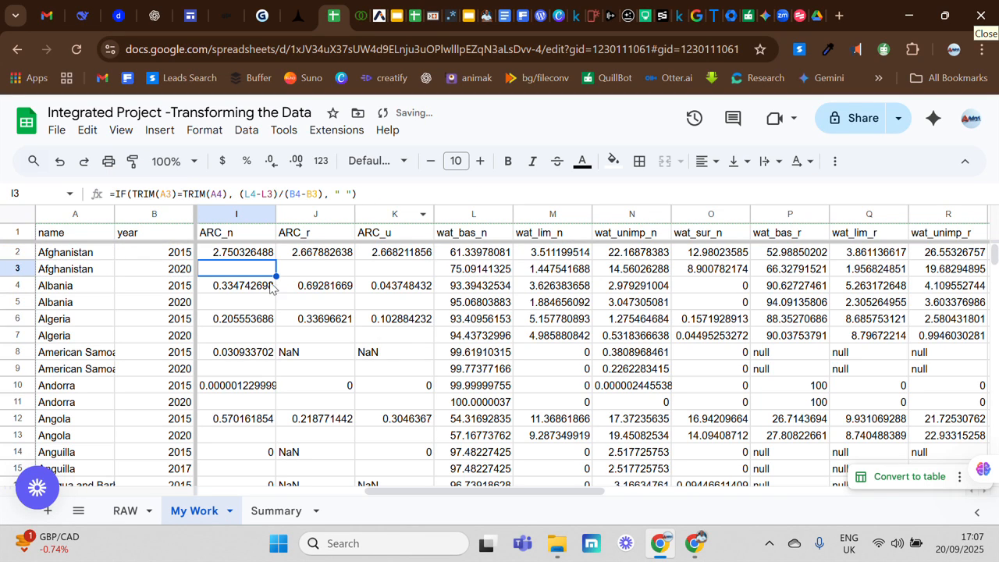
Fill the I2 formula down the ARC_n column through row 463.
{"action": "left_click", "coordinate": [271, 256]}
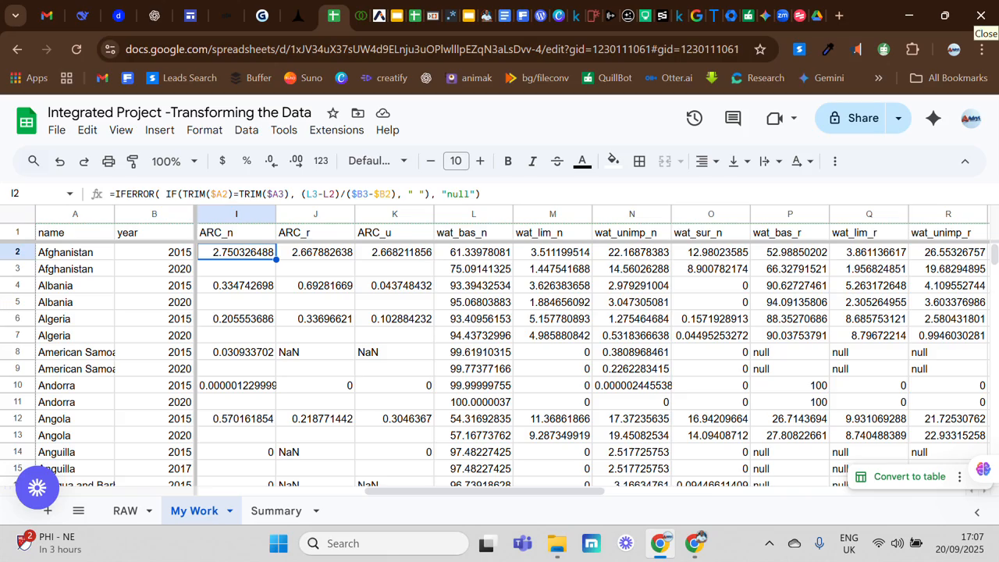
{"action": "left_click_drag", "start_coordinate": [275, 258], "coordinate": [272, 523]}
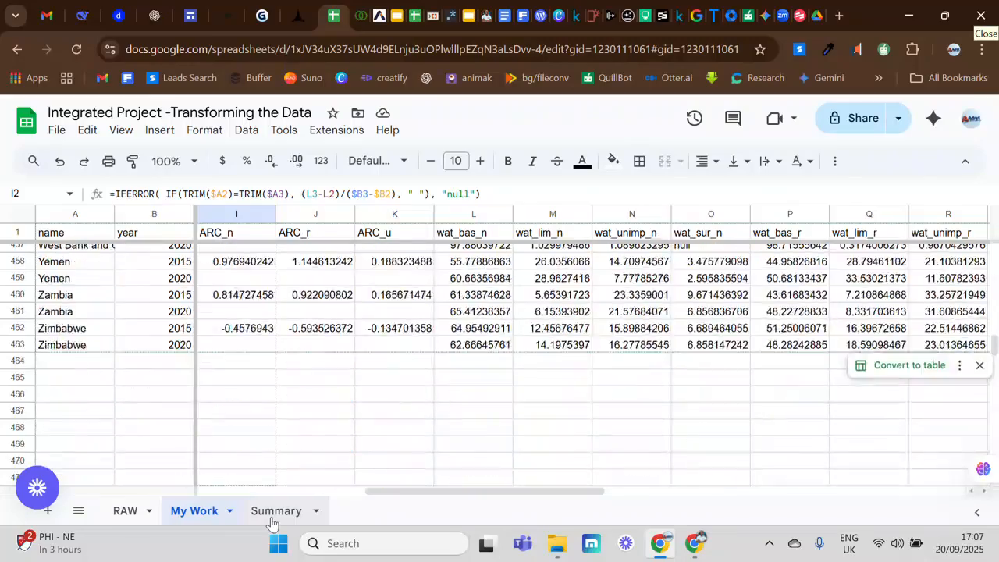
{"action": "left_click_drag", "start_coordinate": [272, 523], "coordinate": [242, 342]}
{"action": "left_click_drag", "start_coordinate": [255, 255], "coordinate": [251, 435]}
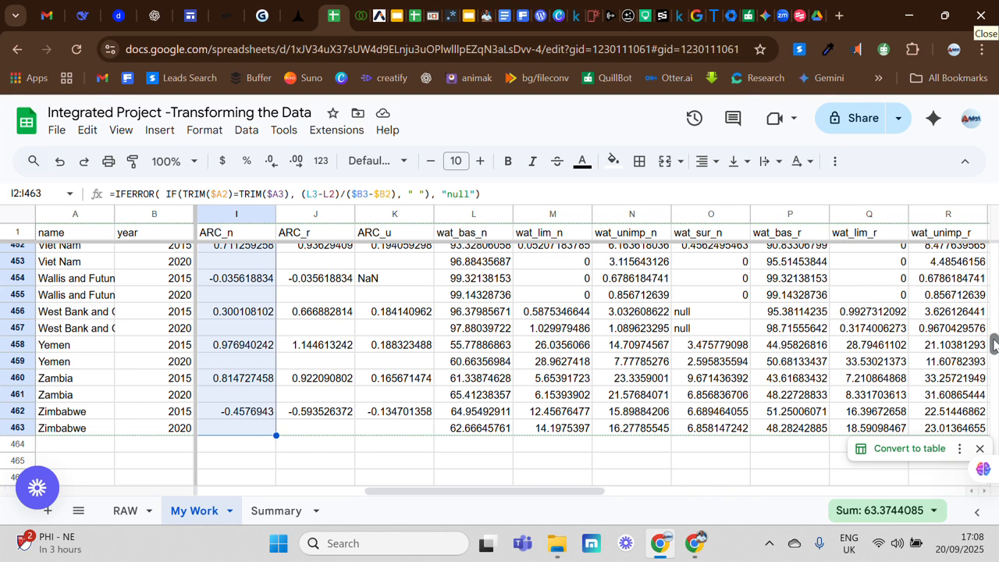
{"action": "left_click_drag", "start_coordinate": [995, 343], "coordinate": [995, 253]}
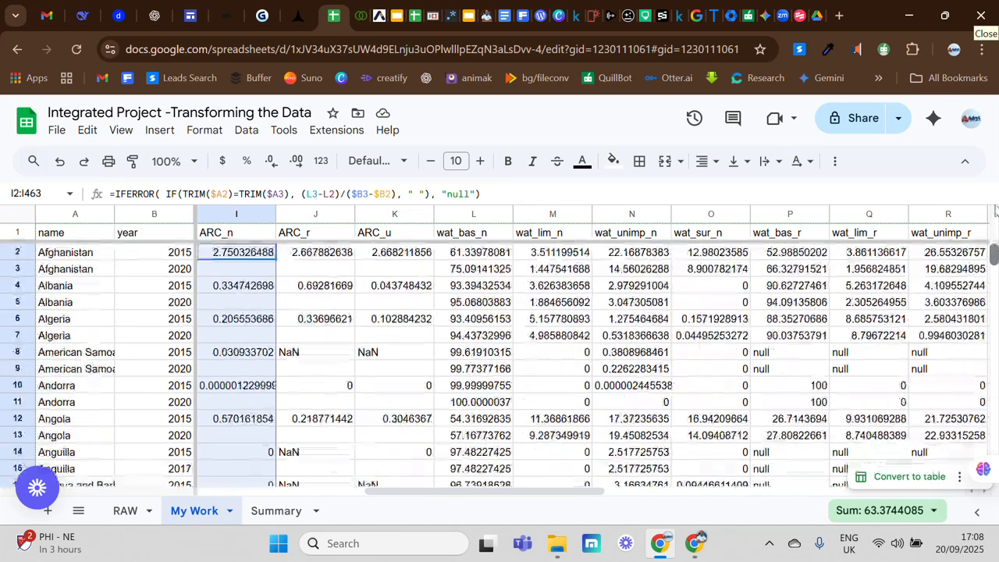
Set the IFERROR fallback text in the ARC_r formula in J2 to "null".
{"action": "left_click", "coordinate": [323, 255]}
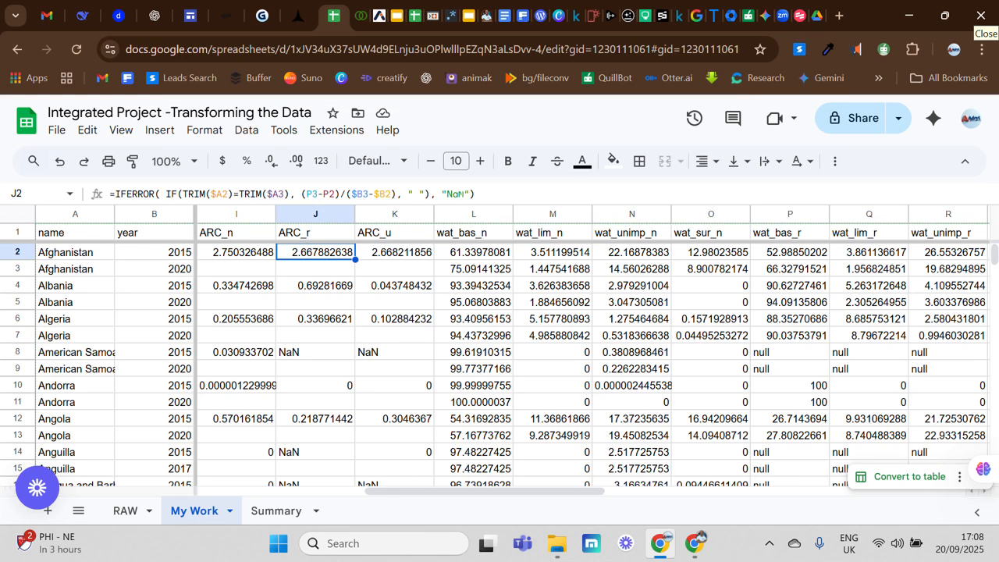
{"action": "left_click", "coordinate": [463, 194]}
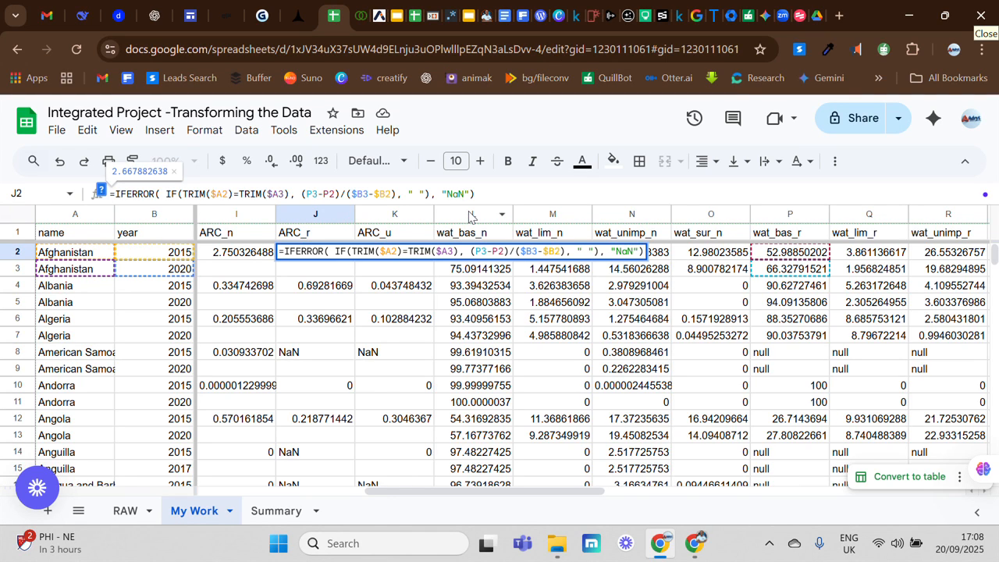
{"action": "key", "text": "BackSpace"}
{"action": "key", "text": "BackSpace"}
{"action": "key", "text": "BackSpace"}
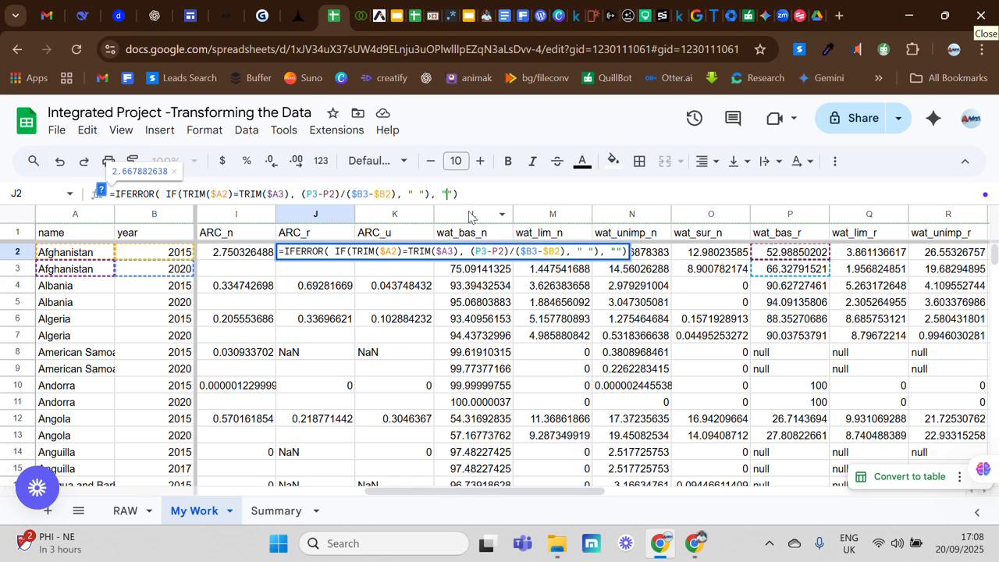
{"action": "type", "text": "null"}
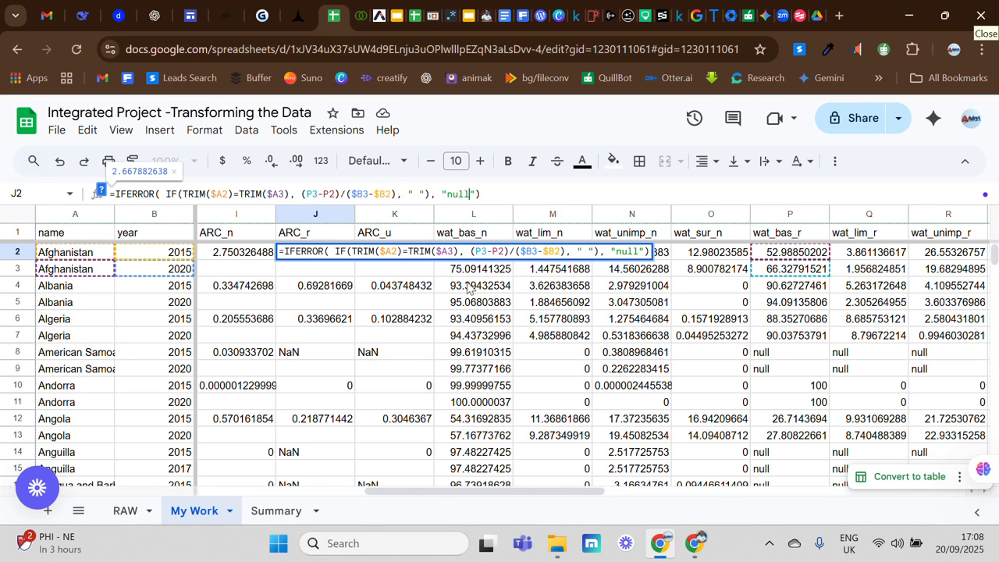
{"action": "key", "text": "ctrl+Return"}
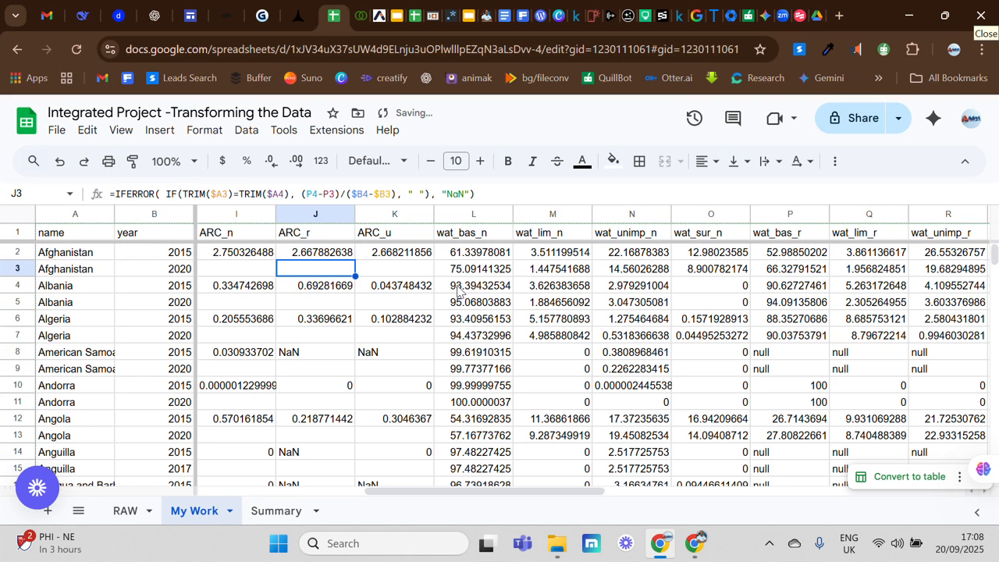
Set the IFERROR fallback text in the ARC_u formula in K2 to "null".
{"action": "left_click", "coordinate": [404, 258]}
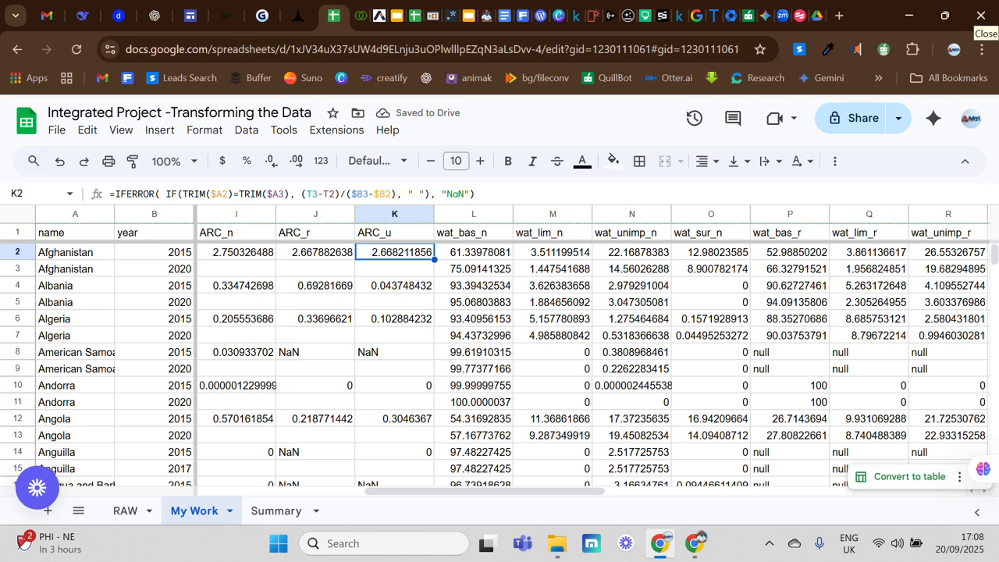
{"action": "left_click", "coordinate": [462, 193]}
{"action": "key", "text": "BackSpace"}
{"action": "key", "text": "BackSpace"}
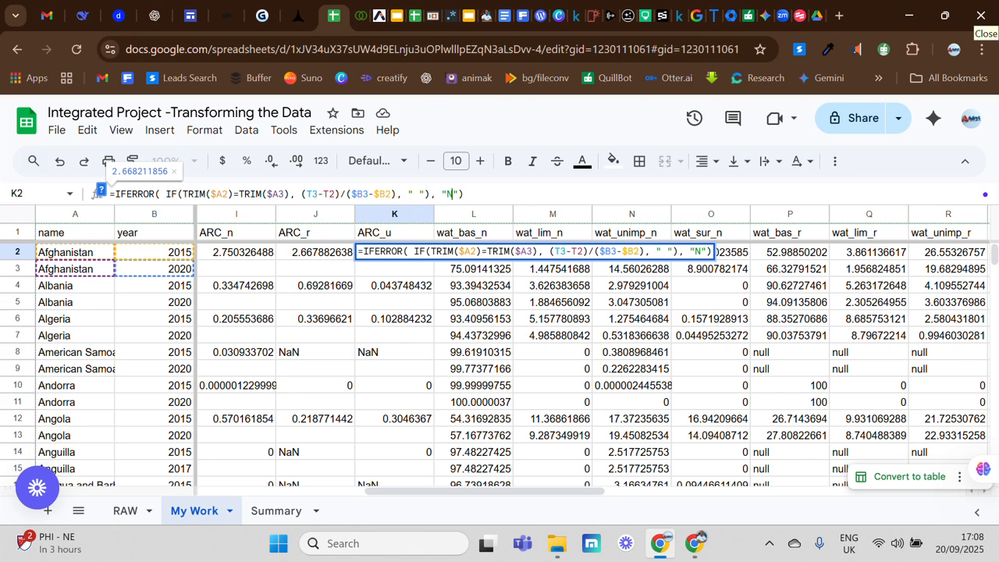
{"action": "type", "text": "null"}
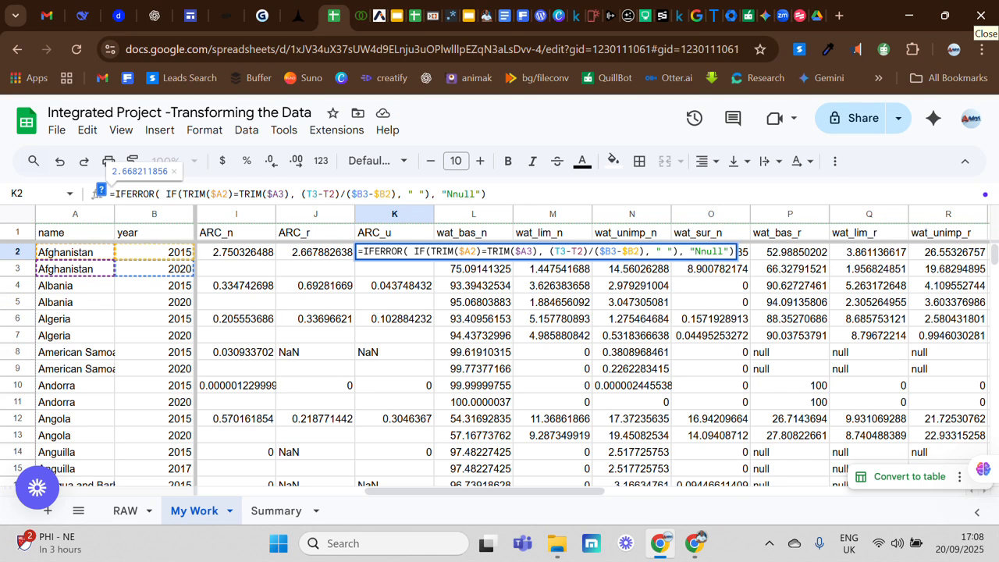
{"action": "key", "text": "BackSpace"}
{"action": "key", "text": "BackSpace"}
{"action": "key", "text": "BackSpace"}
{"action": "key", "text": "BackSpace"}
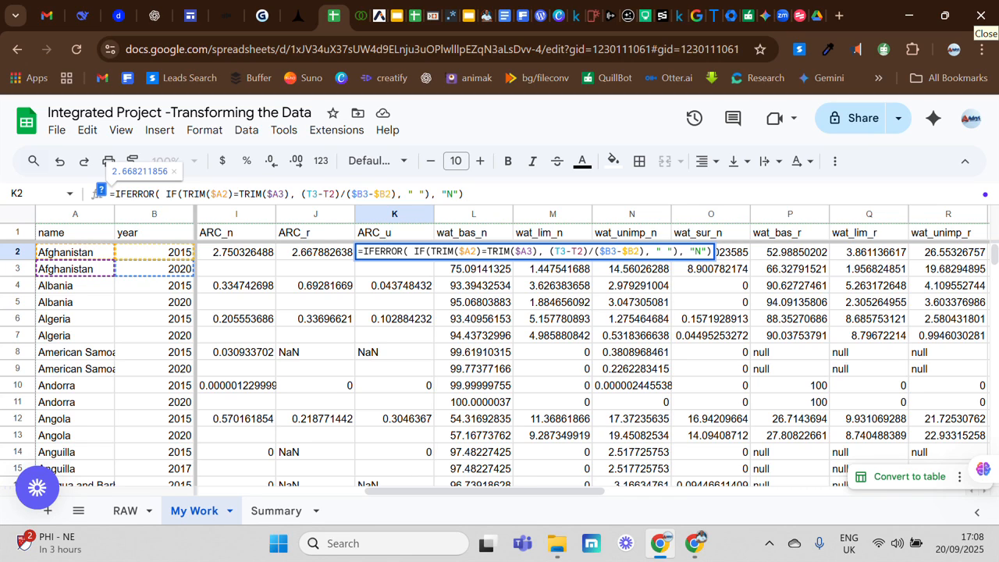
{"action": "key", "text": "BackSpace"}
{"action": "type", "text": "null"}
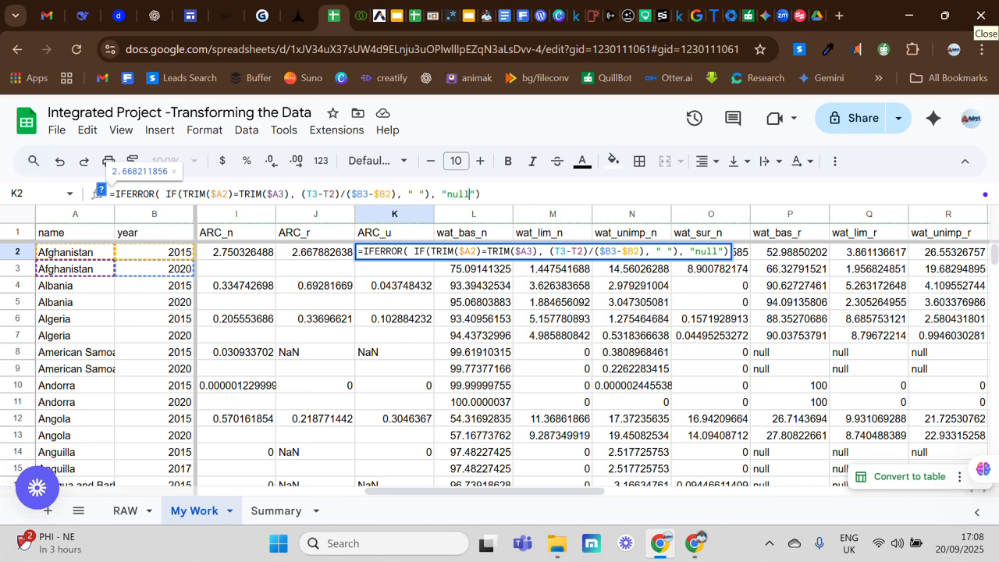
{"action": "key", "text": "Return"}
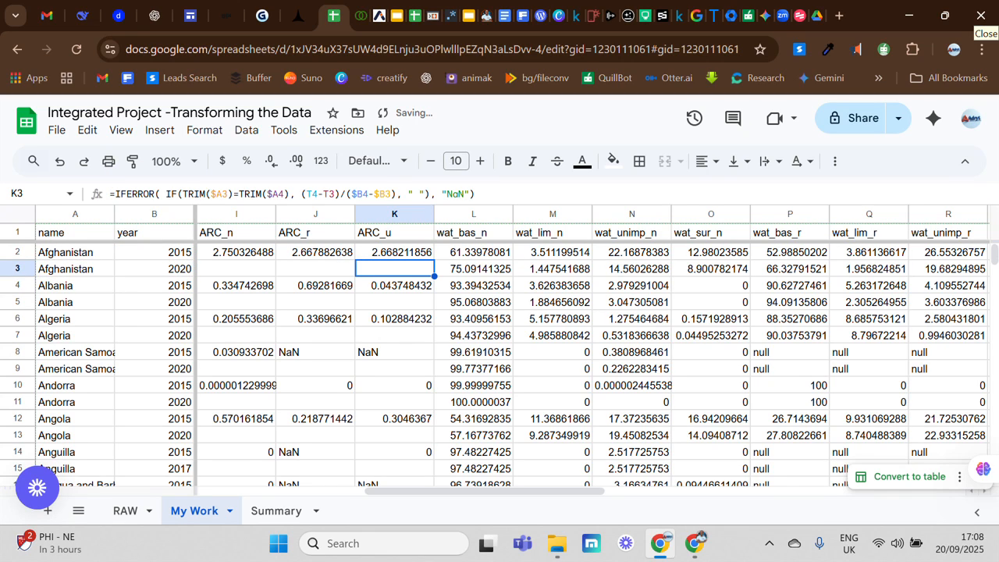
Fill the J2:K2 formulas down the ARC_r and ARC_u columns to row 18.
{"action": "left_click", "coordinate": [344, 258]}
{"action": "left_click_drag", "start_coordinate": [344, 258], "coordinate": [387, 259]}
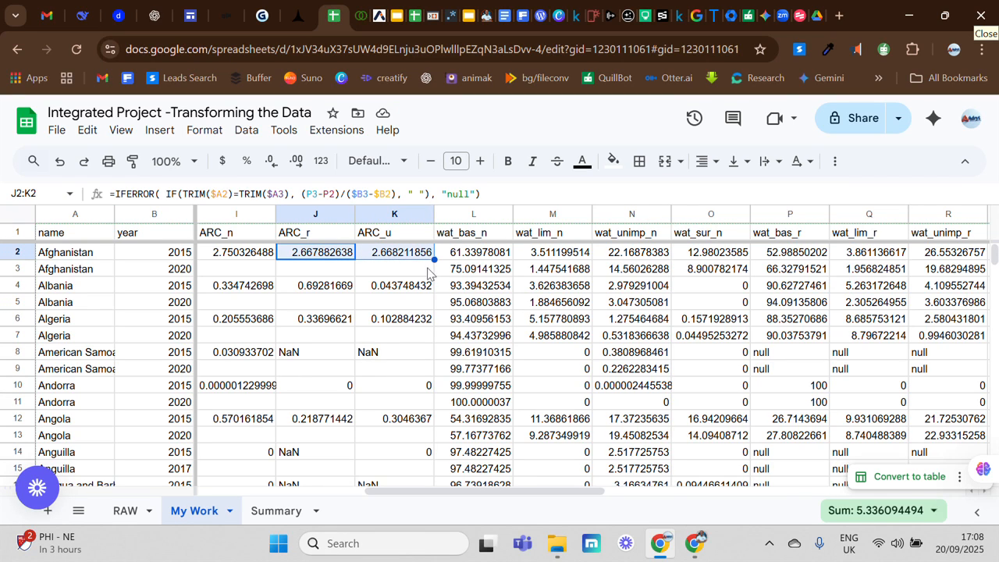
{"action": "left_click", "coordinate": [410, 271]}
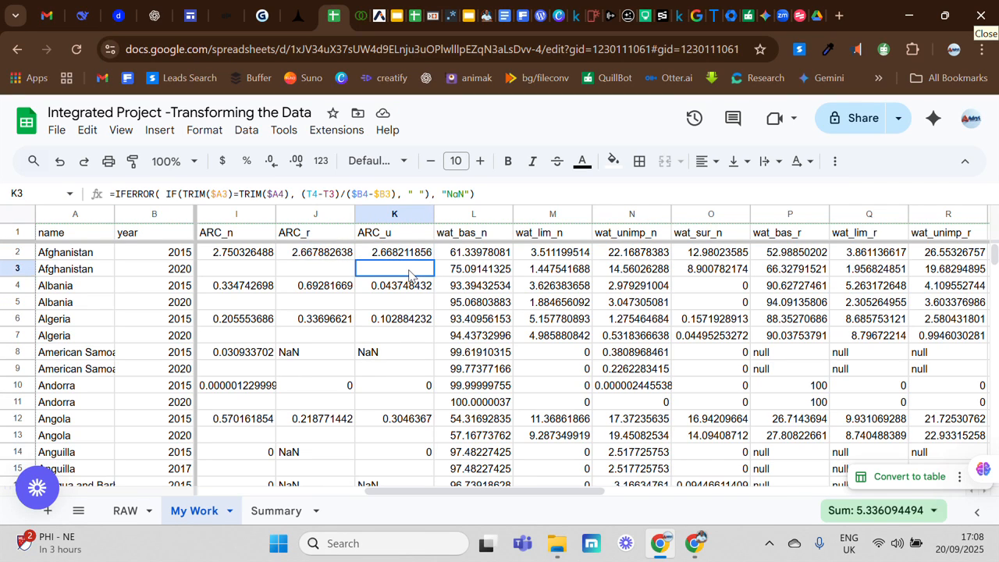
{"action": "left_click", "coordinate": [407, 255]}
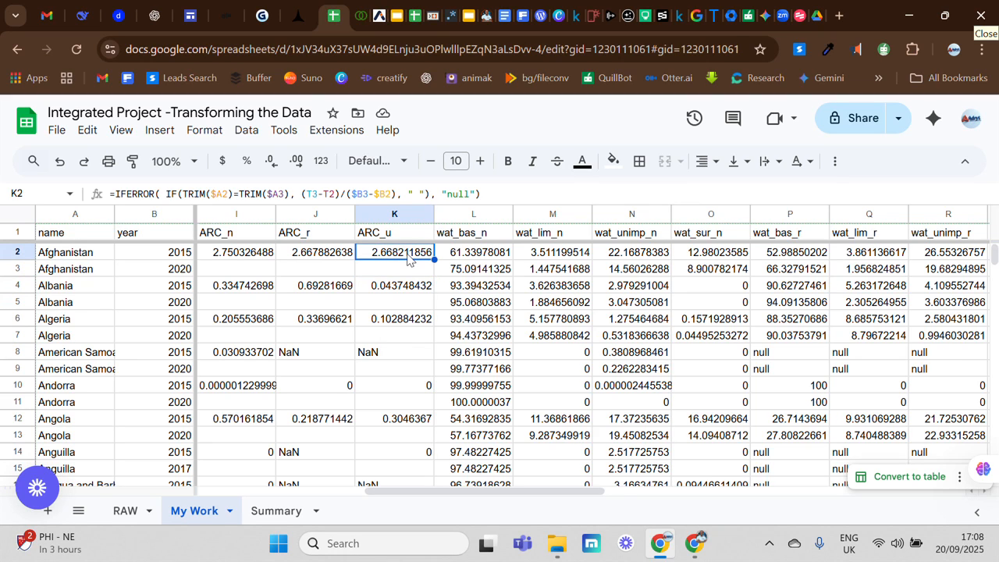
{"action": "left_click", "coordinate": [331, 256]}
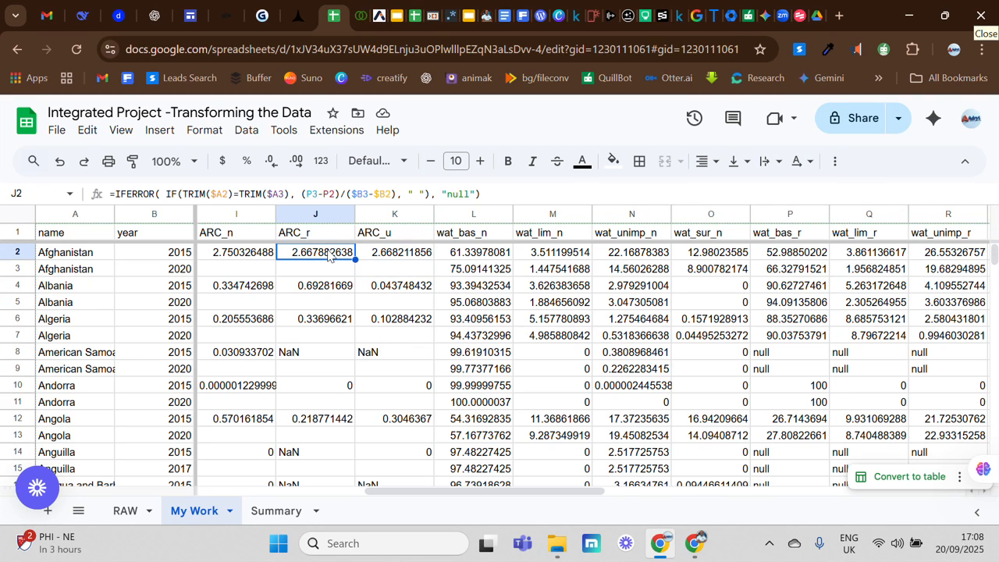
{"action": "left_click", "coordinate": [385, 272]}
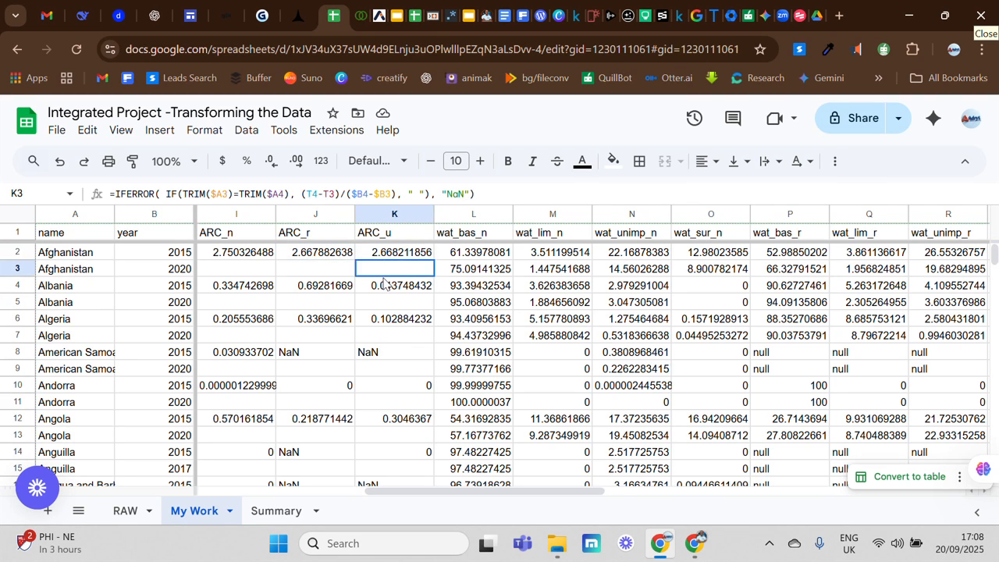
{"action": "left_click_drag", "start_coordinate": [326, 255], "coordinate": [383, 261]}
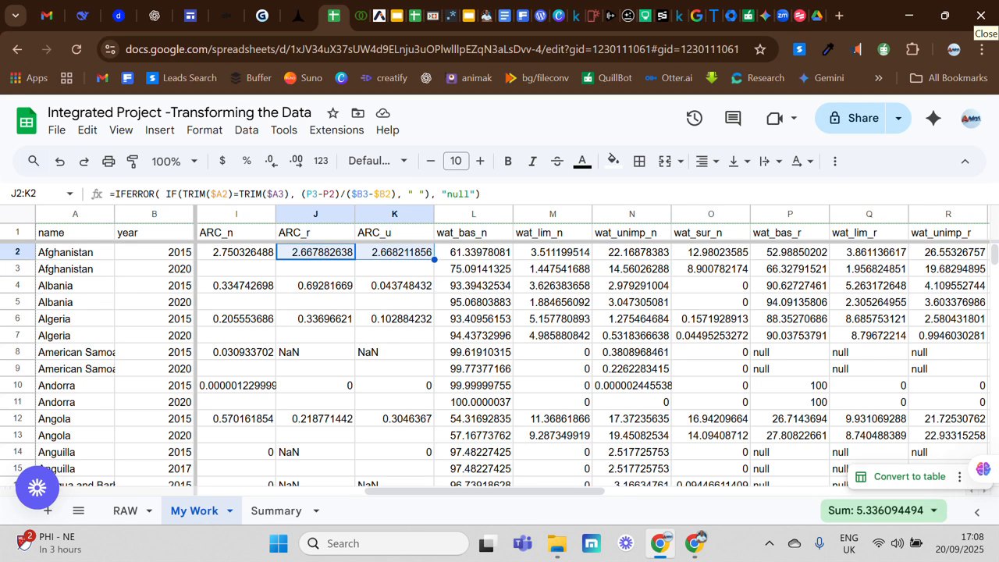
{"action": "left_click_drag", "start_coordinate": [434, 260], "coordinate": [419, 399]}
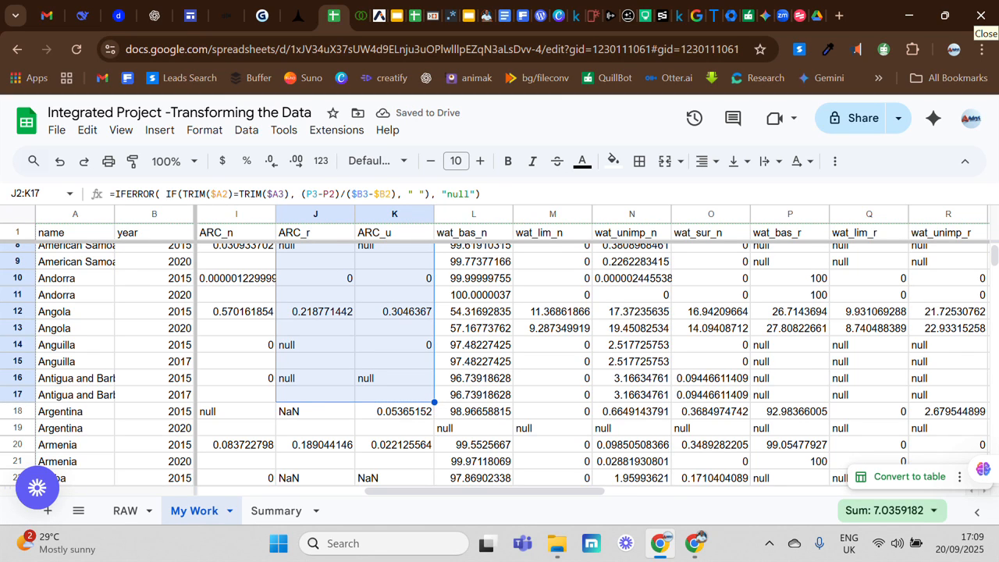
{"action": "left_click_drag", "start_coordinate": [435, 403], "coordinate": [434, 412]}
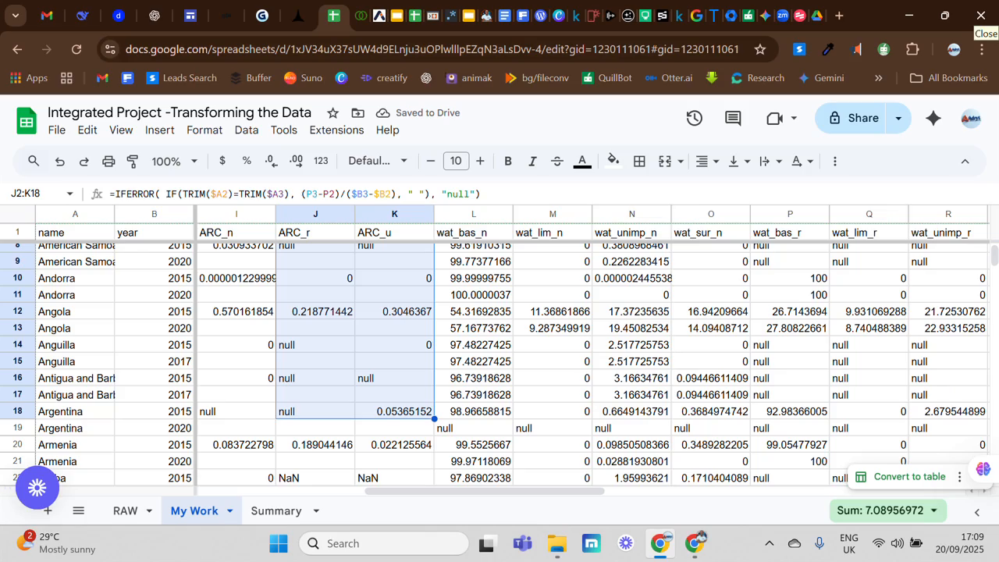
Scroll down the sheet to review the ARC_n, ARC_r and ARC_u values.
{"action": "scroll", "coordinate": [434, 496], "scroll_direction": "down", "scroll_amount": 5}
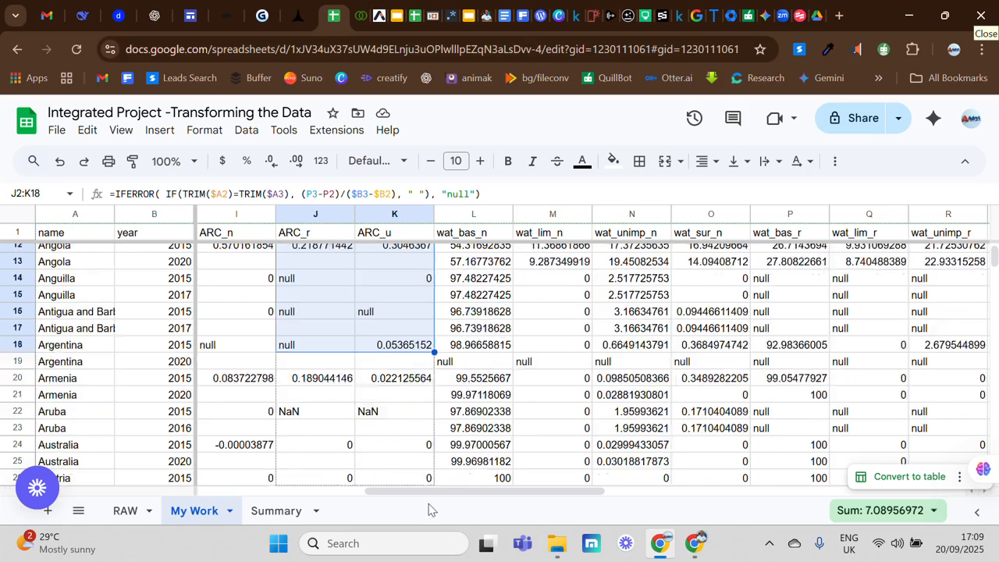
{"action": "scroll", "coordinate": [426, 522], "scroll_direction": "down", "scroll_amount": 20}
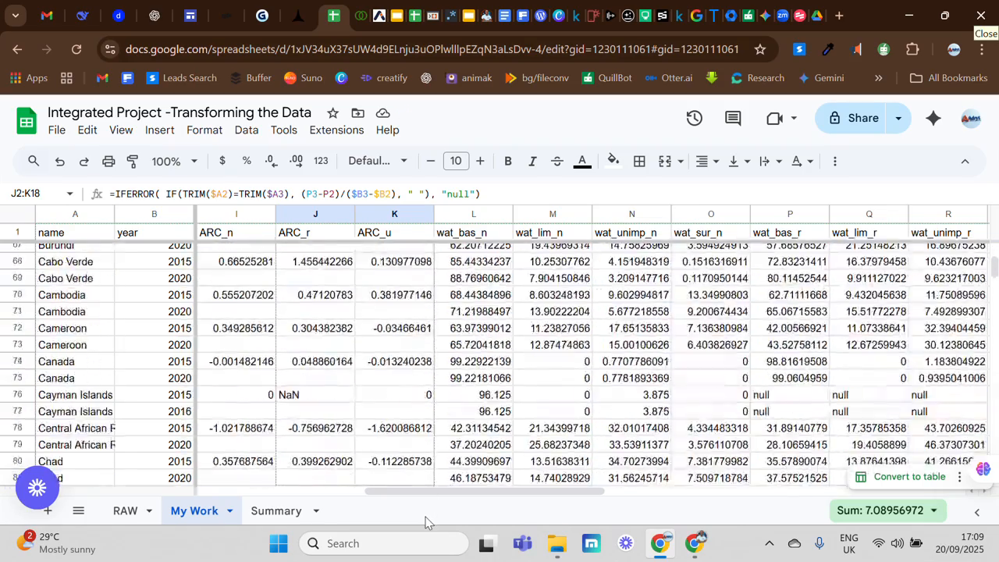
{"action": "scroll", "coordinate": [426, 522], "scroll_direction": "down", "scroll_amount": 20}
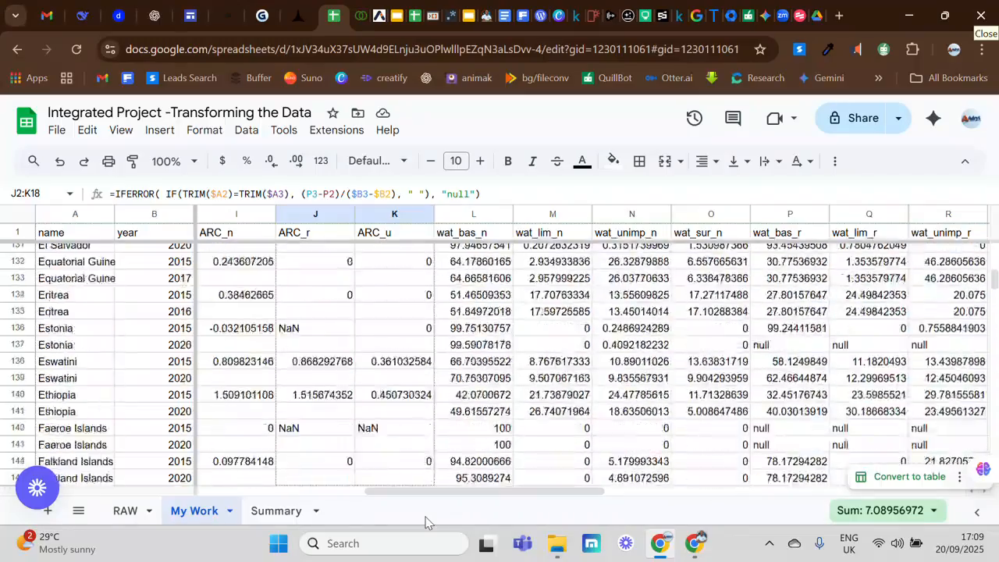
{"action": "scroll", "coordinate": [426, 521], "scroll_direction": "down", "scroll_amount": 20}
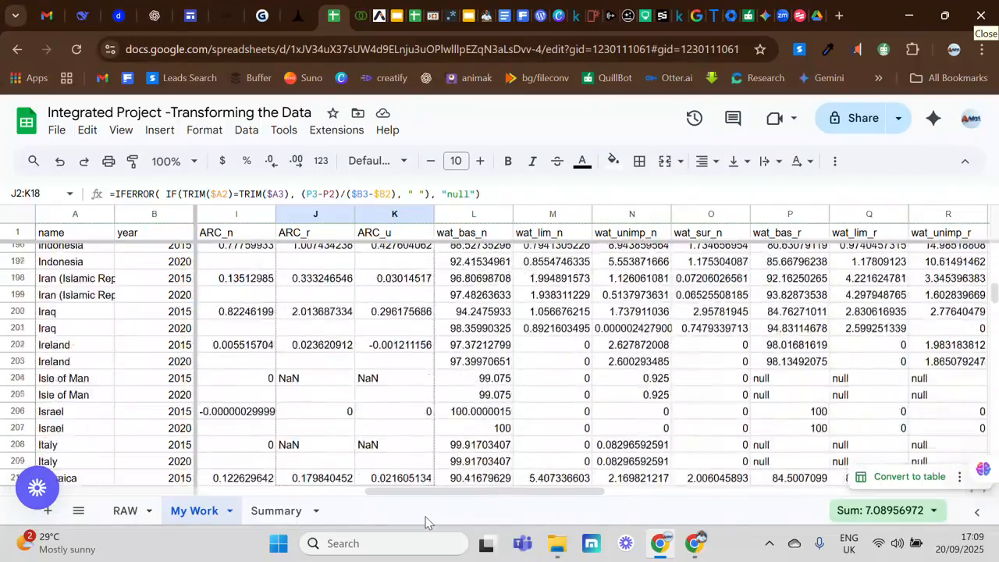
{"action": "scroll", "coordinate": [425, 520], "scroll_direction": "down", "scroll_amount": 14}
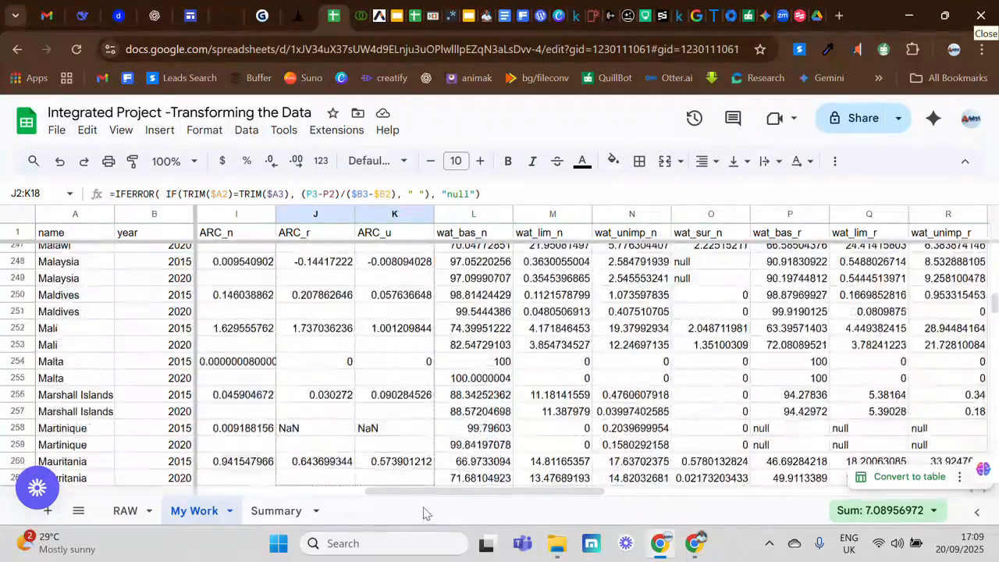
{"action": "scroll", "coordinate": [420, 509], "scroll_direction": "down", "scroll_amount": 8}
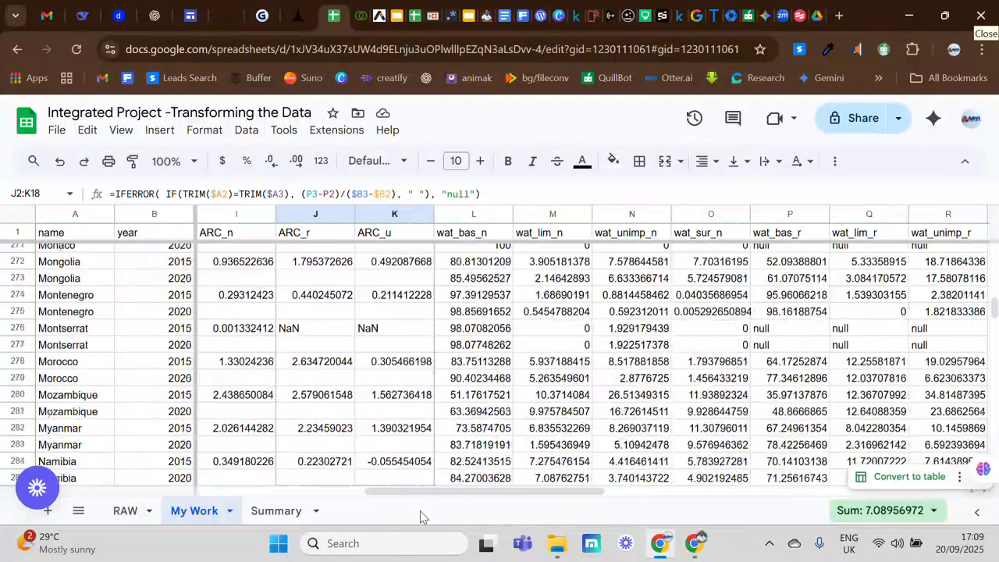
Extend the ARC_r and ARC_u formulas down to the last data row, 463.
{"action": "scroll", "coordinate": [419, 513], "scroll_direction": "down", "scroll_amount": 20}
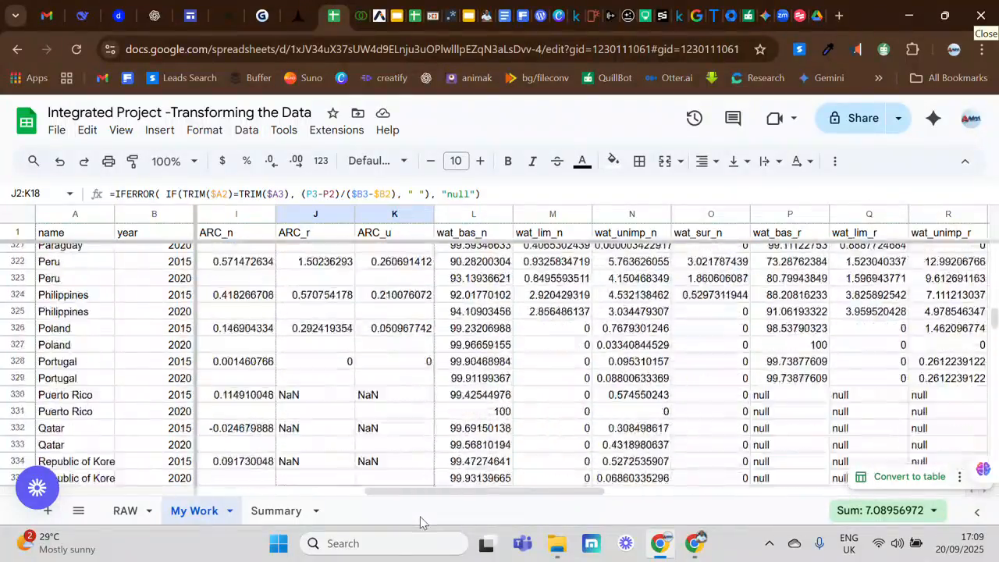
{"action": "scroll", "coordinate": [420, 516], "scroll_direction": "down", "scroll_amount": 20}
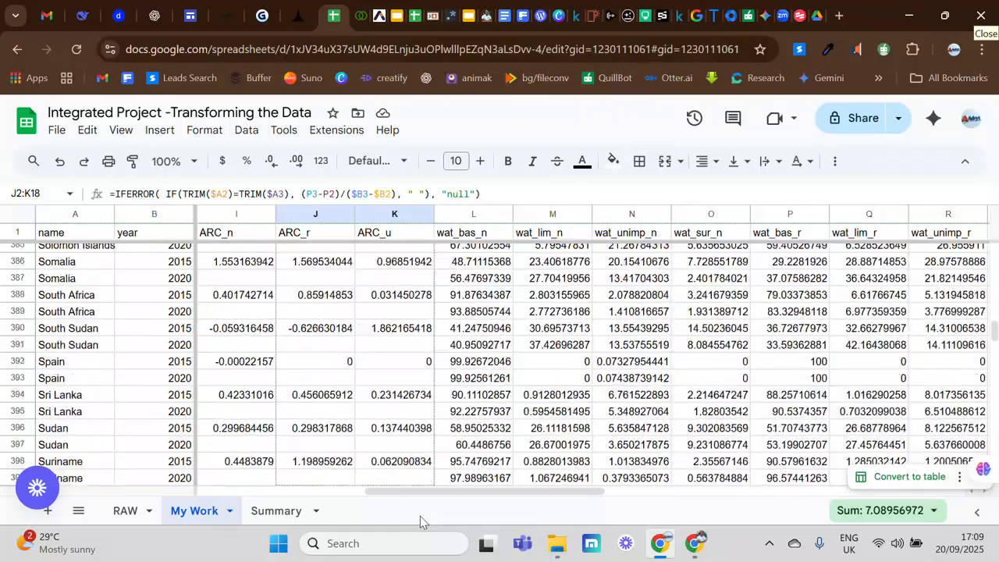
{"action": "scroll", "coordinate": [420, 516], "scroll_direction": "down", "scroll_amount": 15}
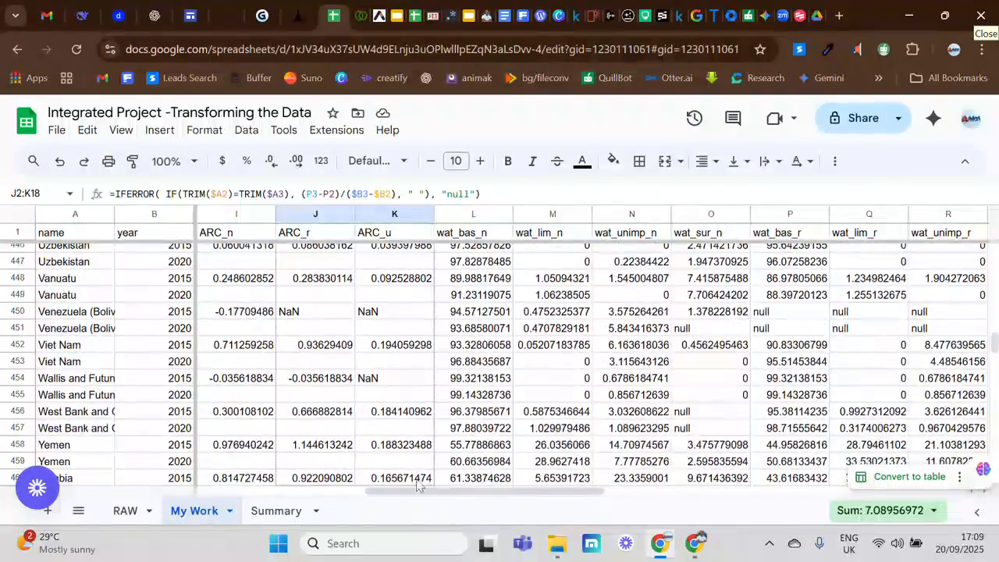
{"action": "scroll", "coordinate": [417, 487], "scroll_direction": "down", "scroll_amount": 3}
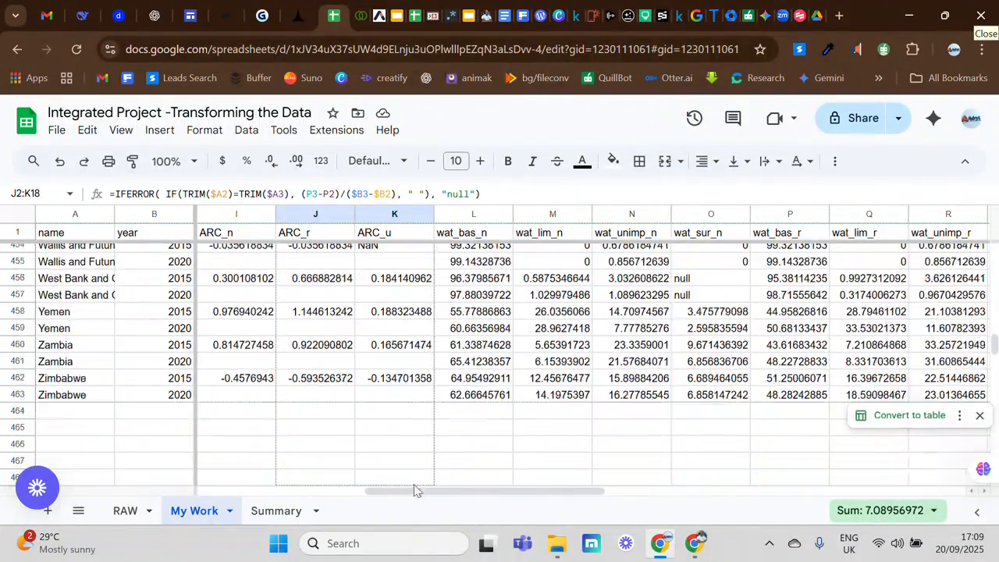
{"action": "left_click_drag", "start_coordinate": [415, 431], "coordinate": [418, 401]}
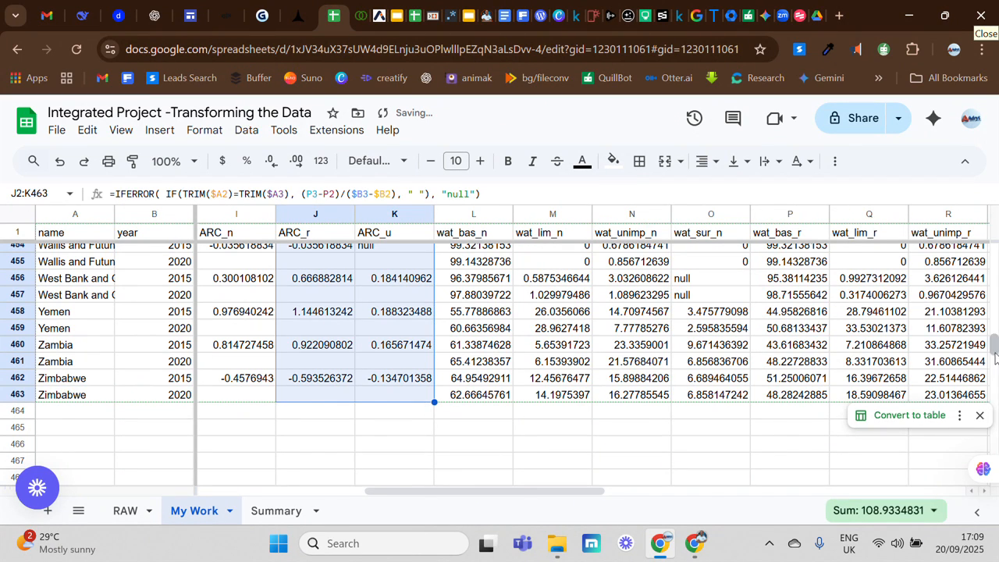
Open the Summary sheet and select cell B8 beside the ARC_n_Avg label.
{"action": "left_click_drag", "start_coordinate": [993, 352], "coordinate": [994, 251]}
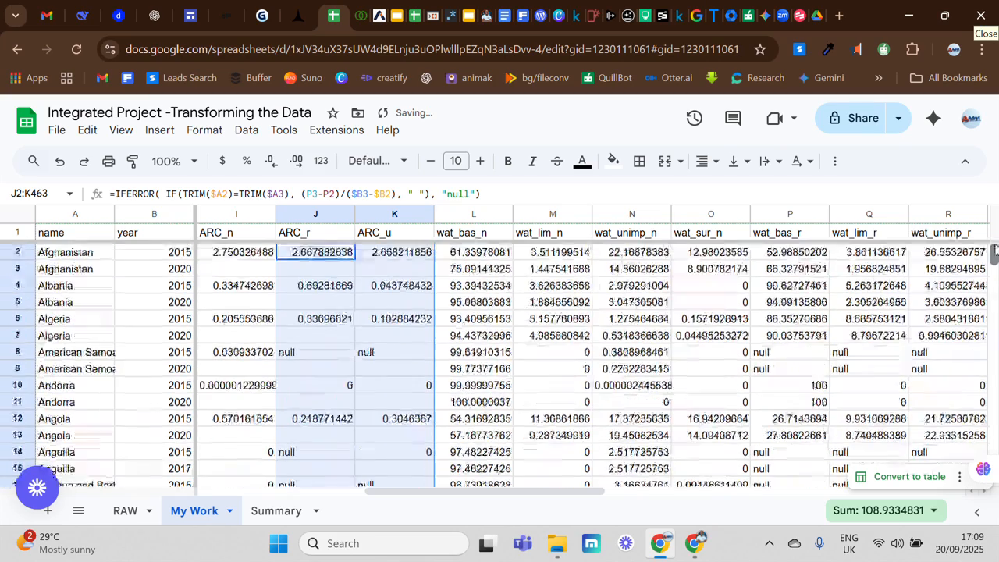
{"action": "left_click", "coordinate": [358, 324]}
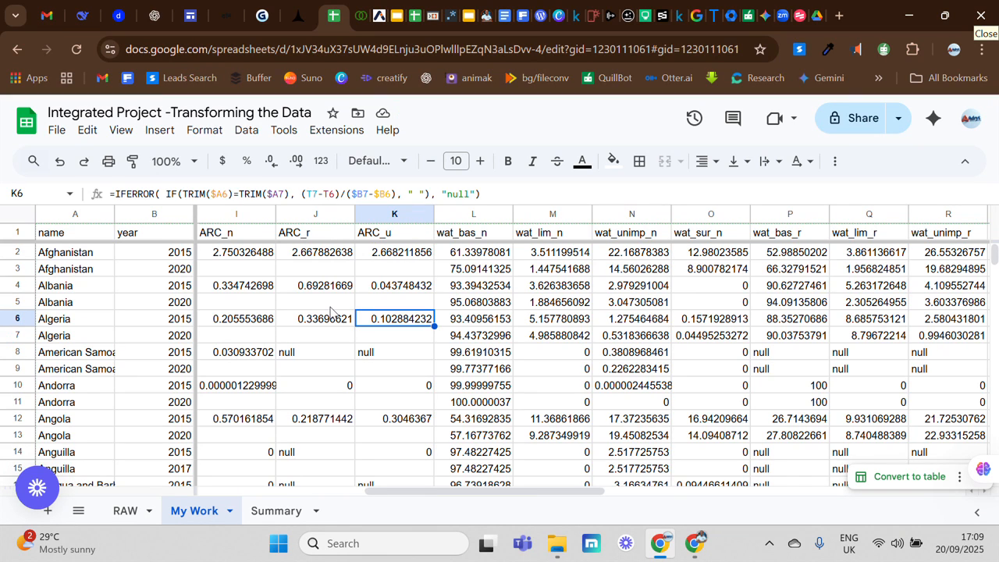
{"action": "left_click", "coordinate": [266, 512]}
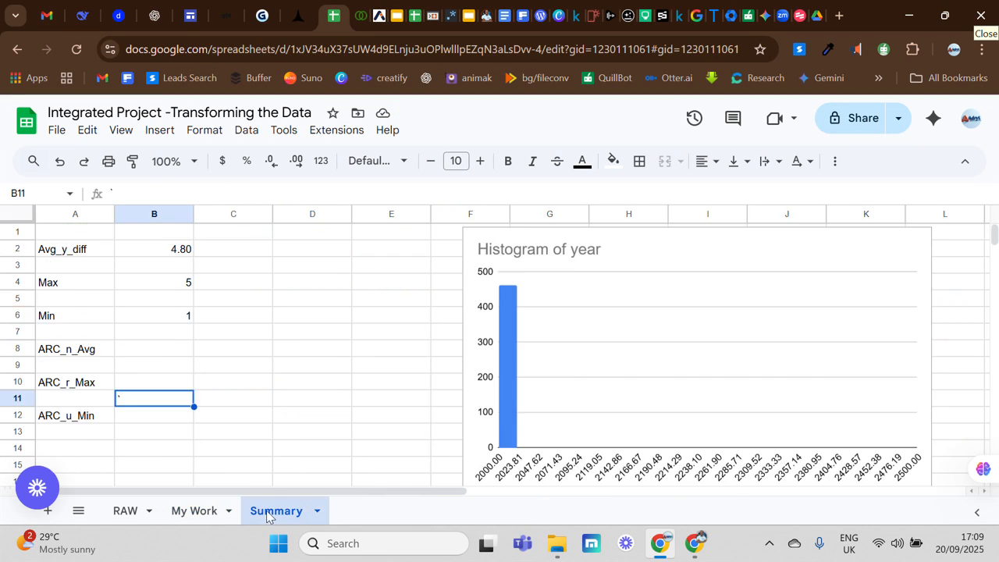
{"action": "left_click", "coordinate": [152, 353]}
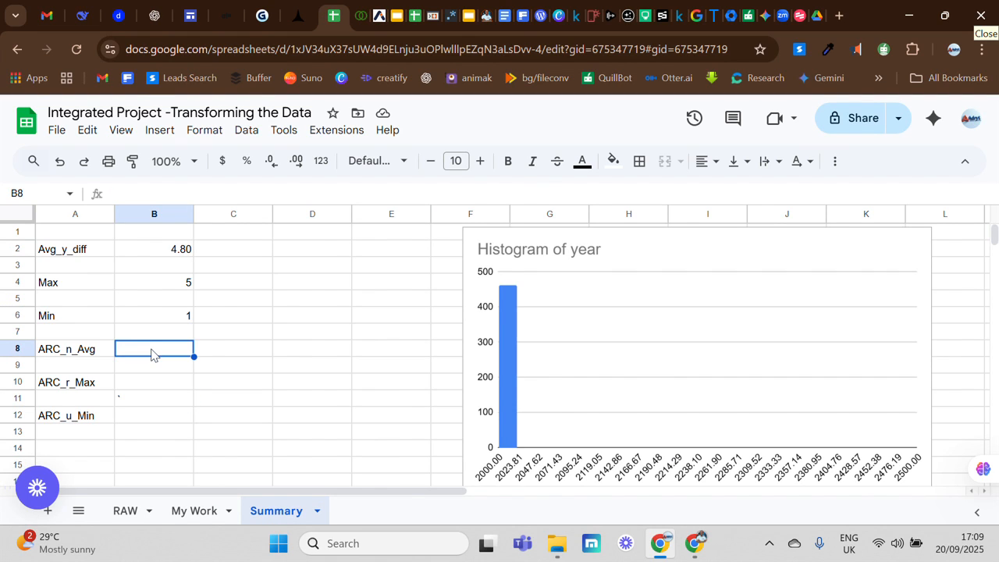